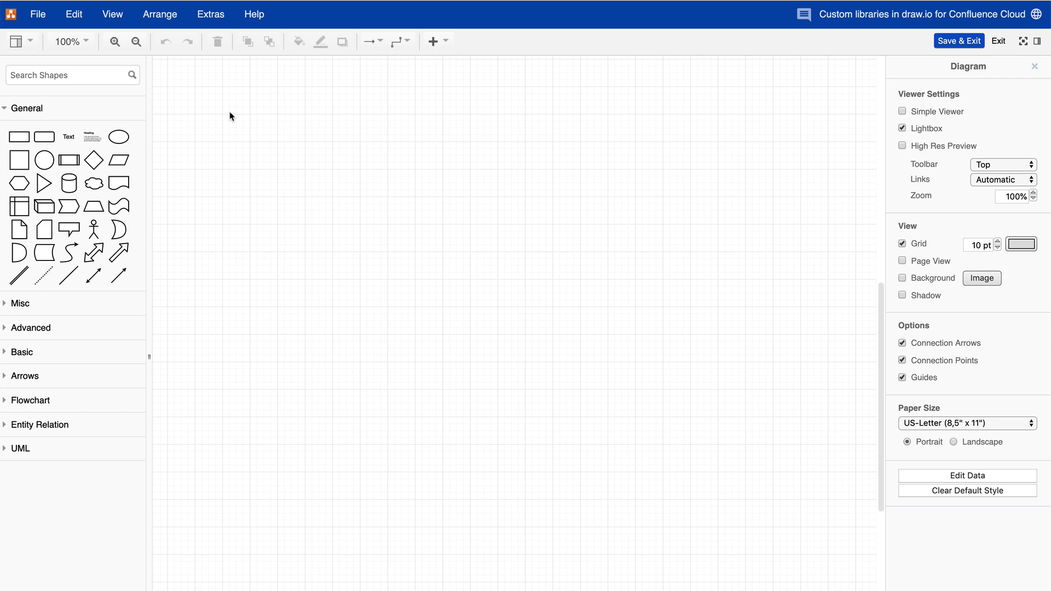
Create a new browser-stored shape library with the filename 'Social media icons'.
left_click(38, 14)
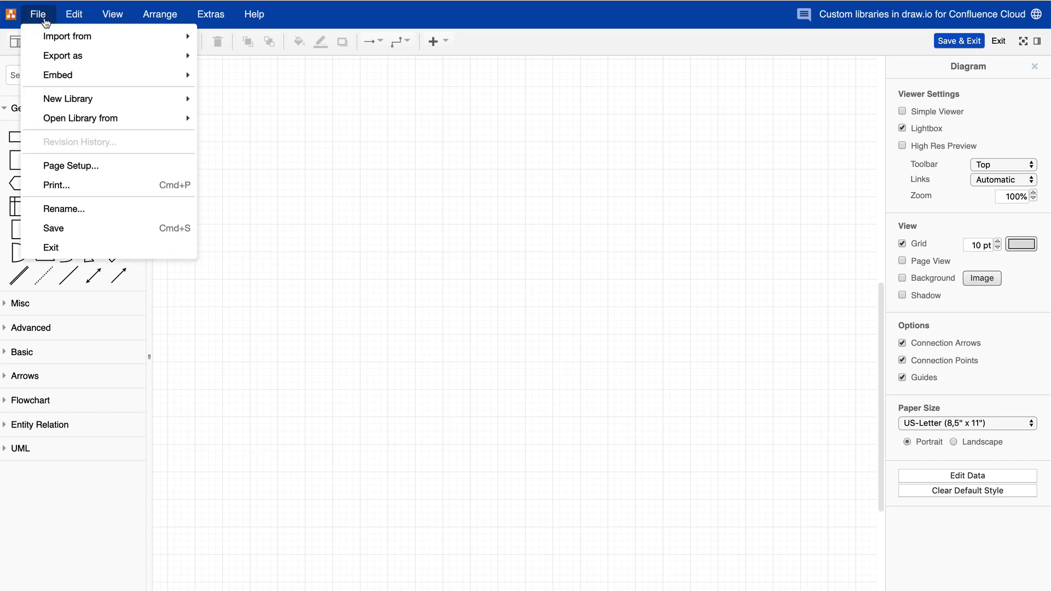
mouse_move(41, 99)
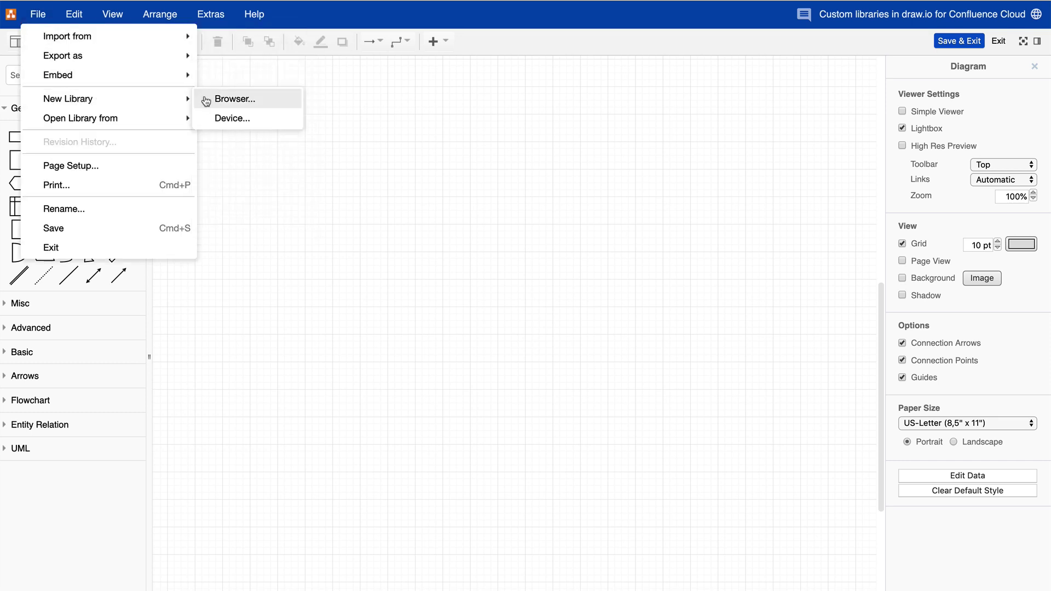
left_click(205, 99)
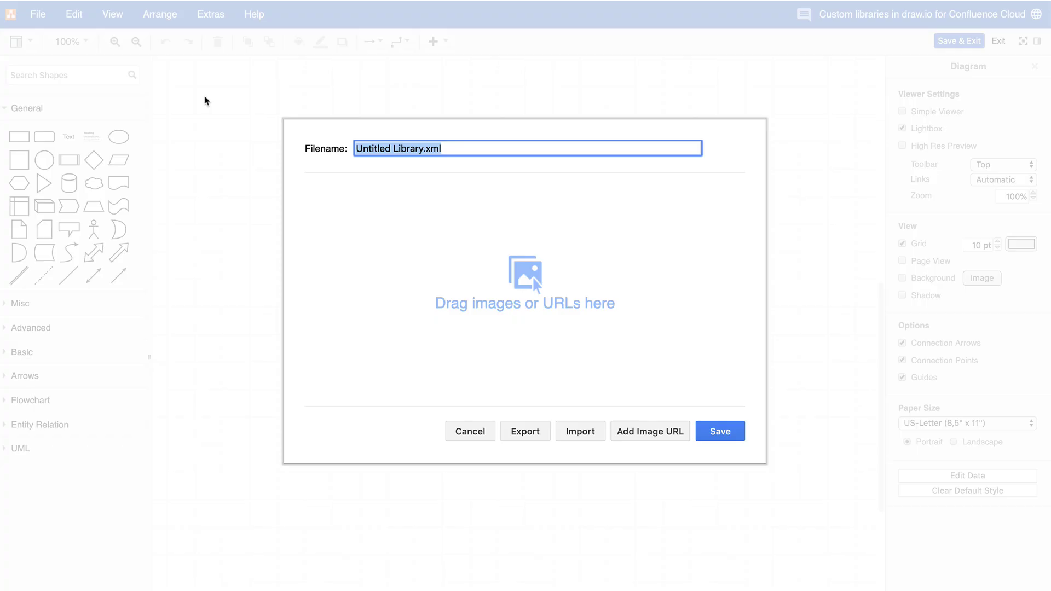
type("Social media icons")
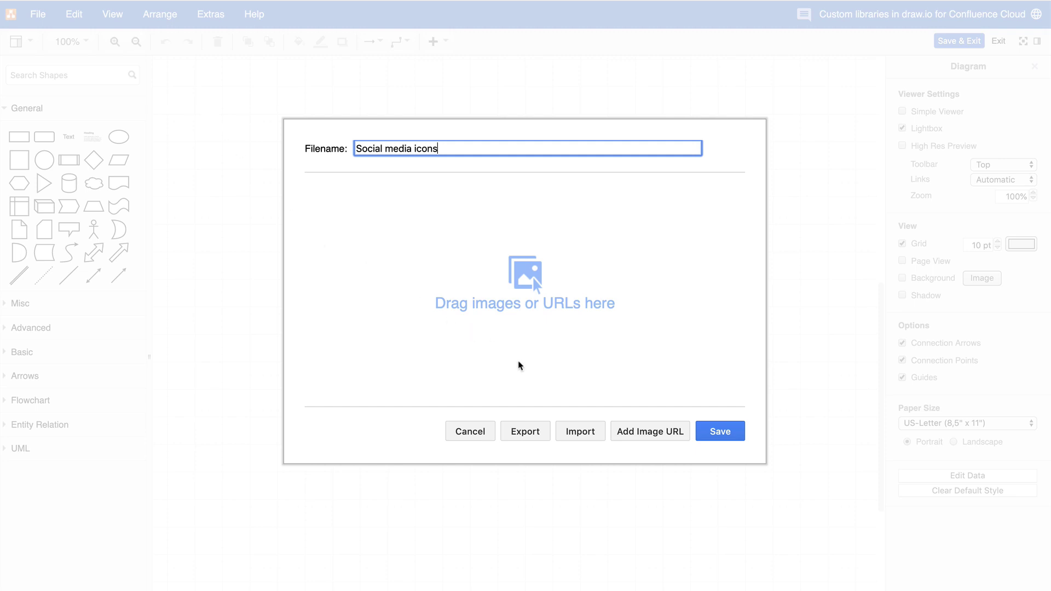
Import the facebook, google+ and twitter icon images from Downloads into the library.
left_click(580, 432)
key("super+a")
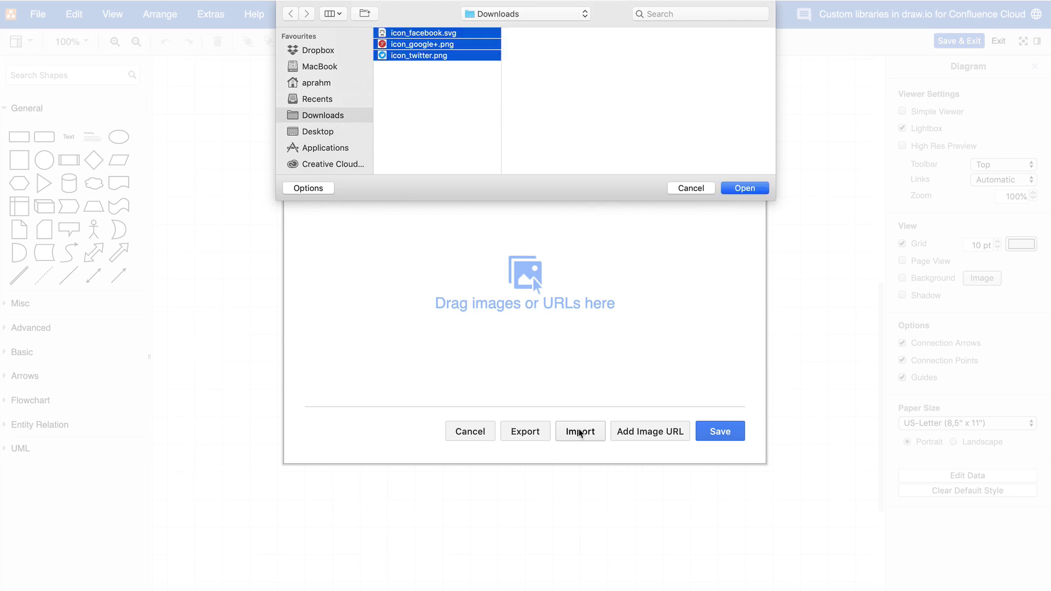
left_click(728, 189)
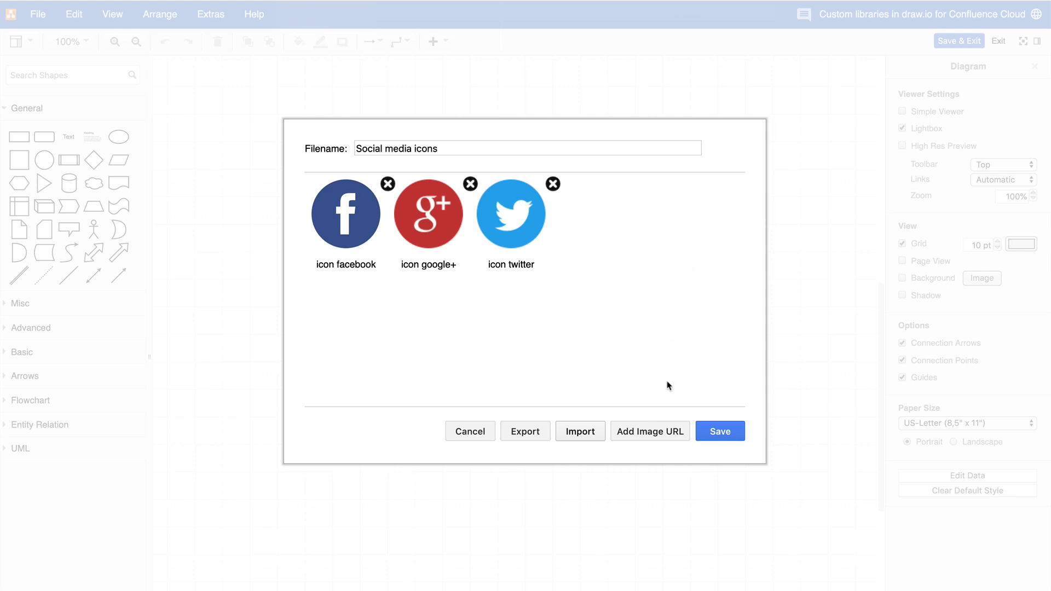
Add a YouTube icon to the library from the pasted icon_youtube.svg attachment URL.
left_click(650, 431)
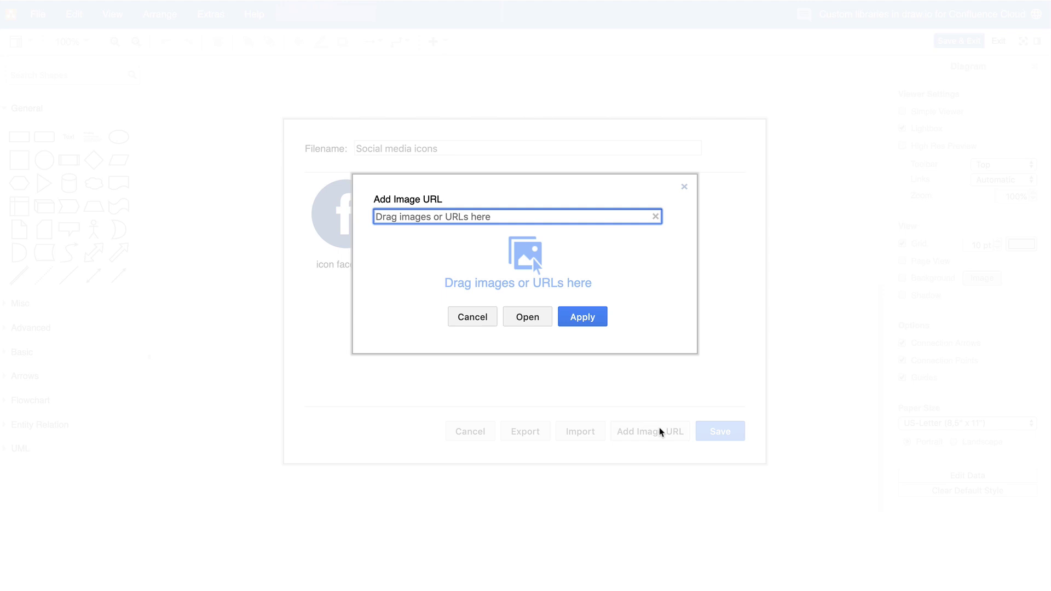
key("ctrl+v")
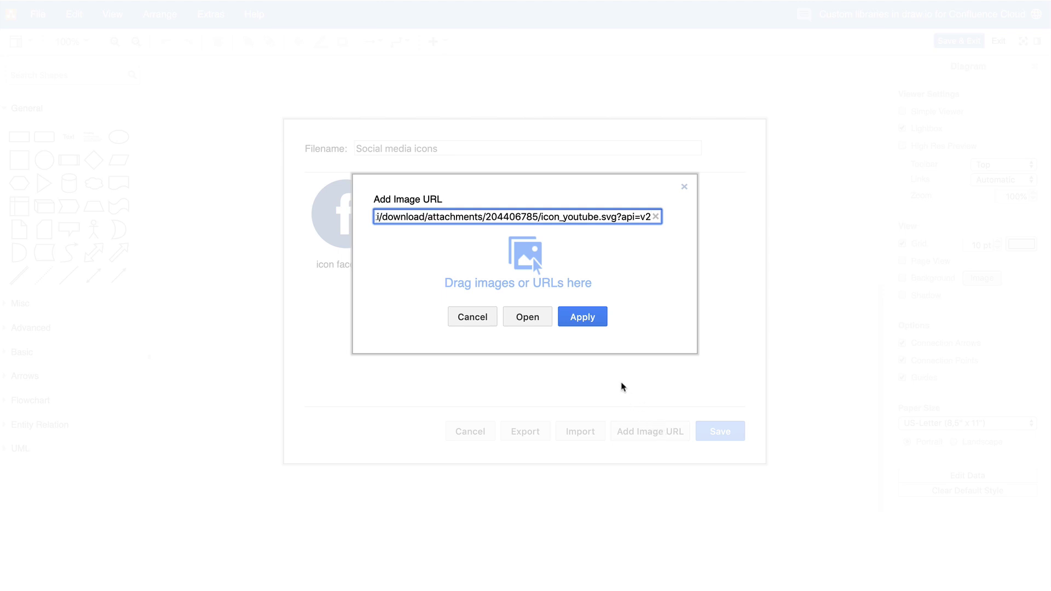
left_click(588, 327)
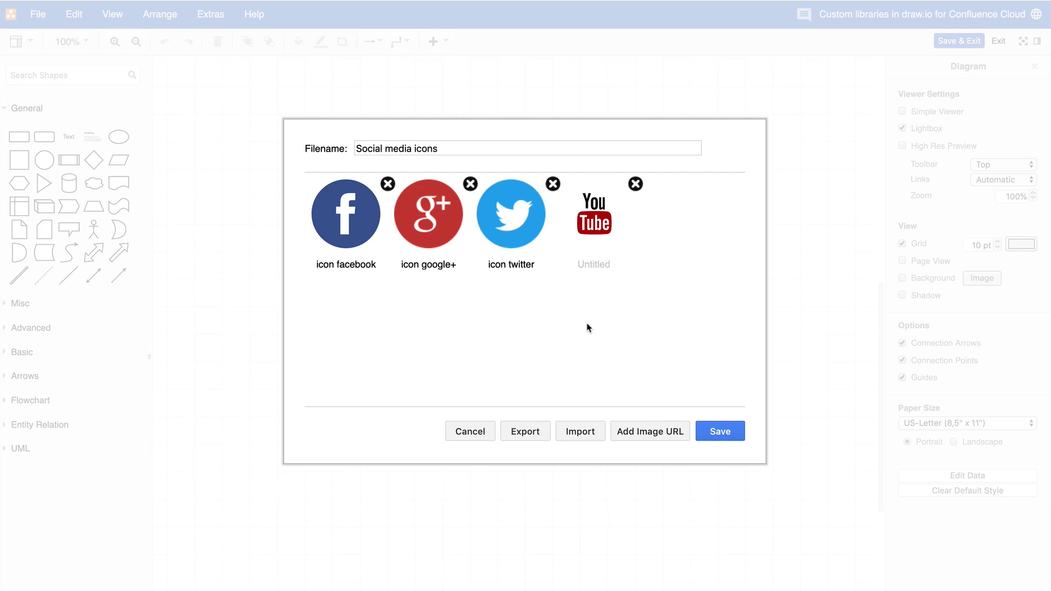
Save the Social media icons library with its four icons.
left_click(703, 429)
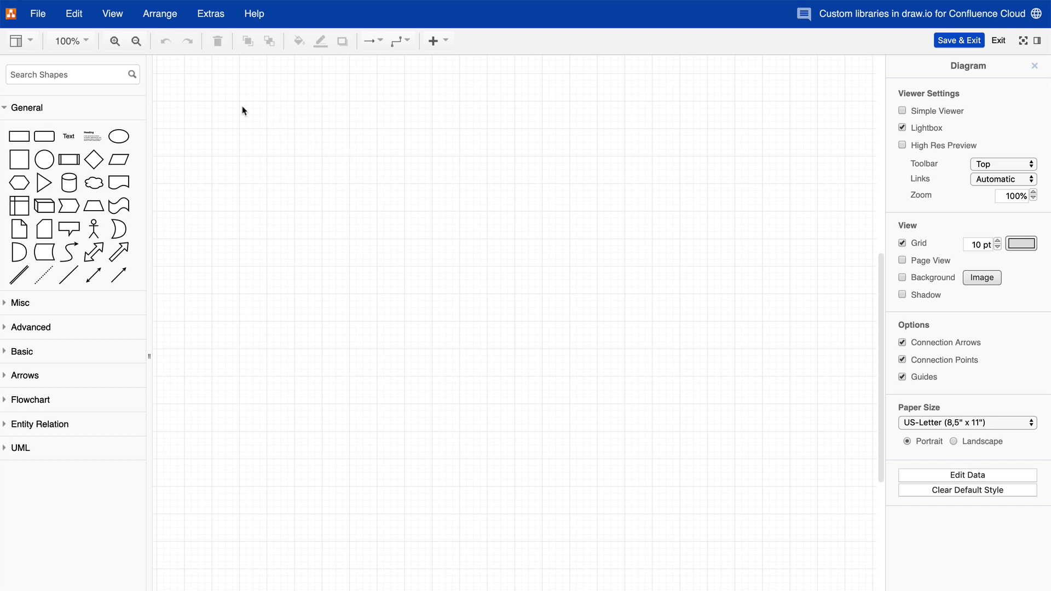
Reopen the Social media icons library from the libraries saved in the browser.
left_click(42, 20)
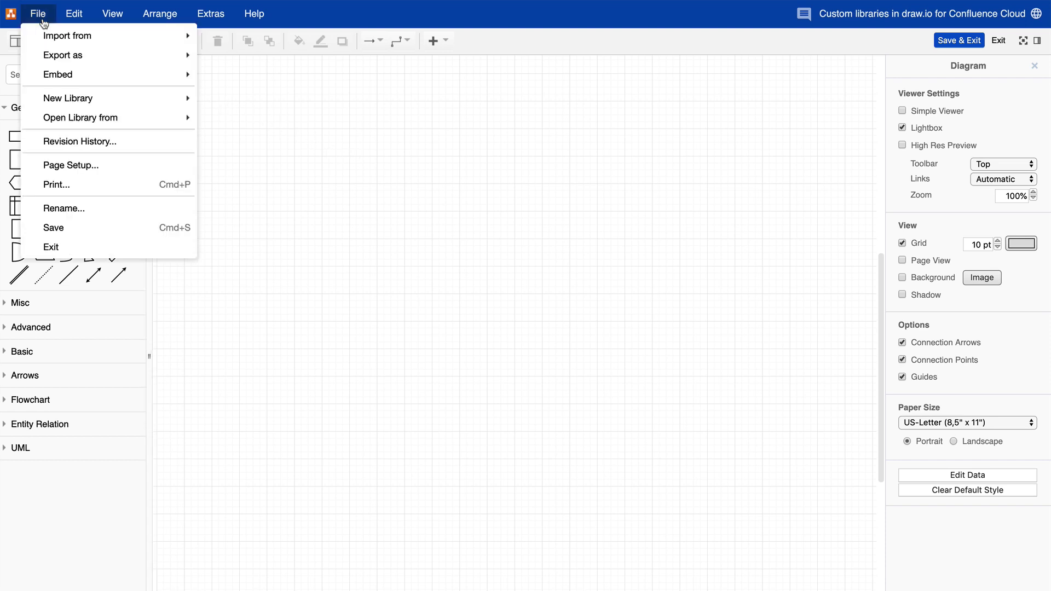
mouse_move(40, 123)
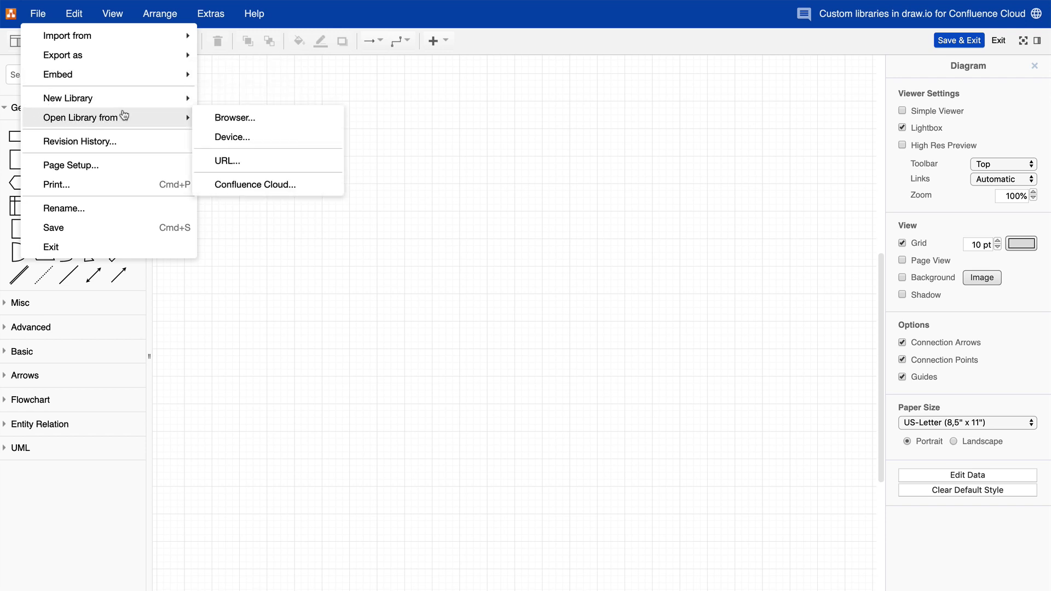
left_click(202, 121)
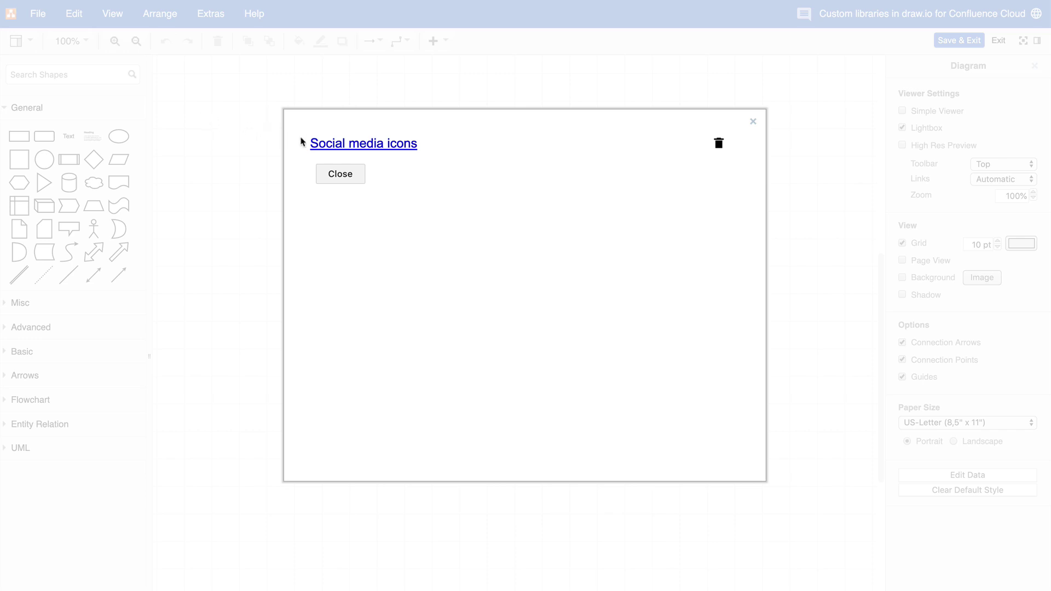
left_click(321, 148)
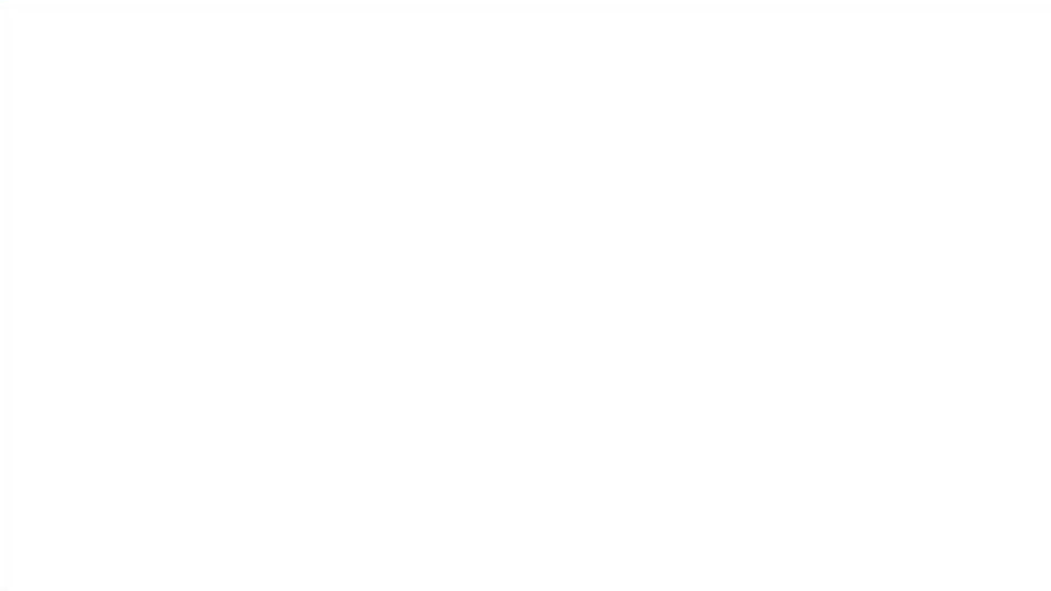
Open the draw.io logos.xml library file from the Downloads folder on this device.
left_click(38, 13)
mouse_move(46, 117)
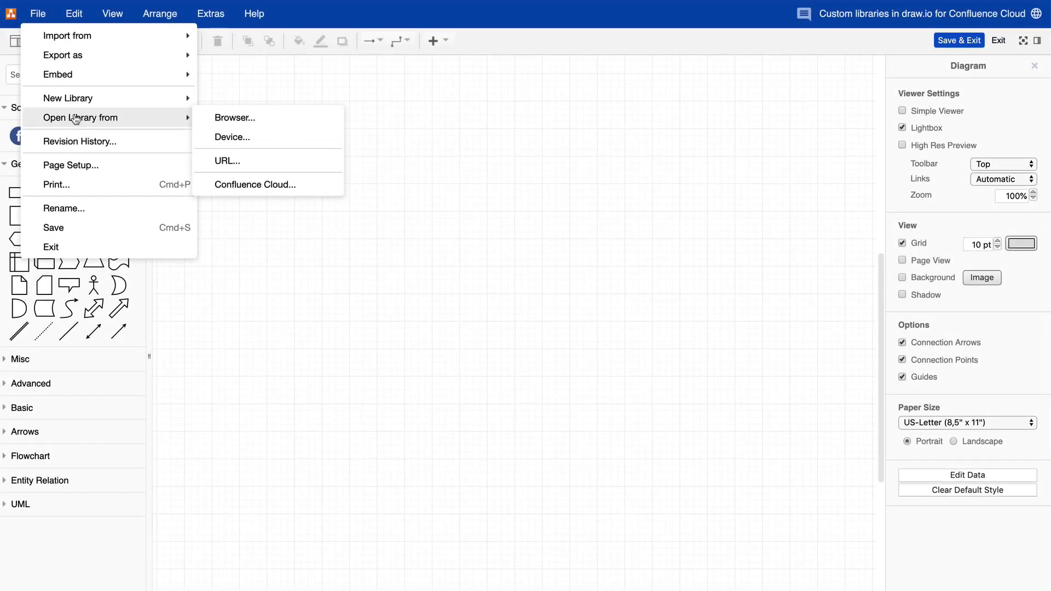
left_click(204, 141)
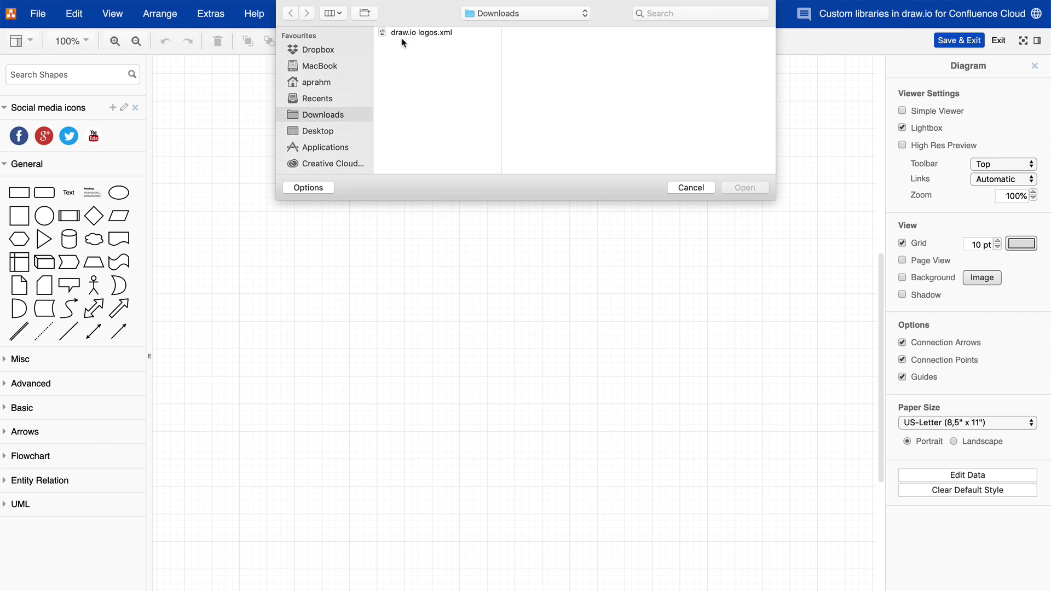
left_click(407, 33)
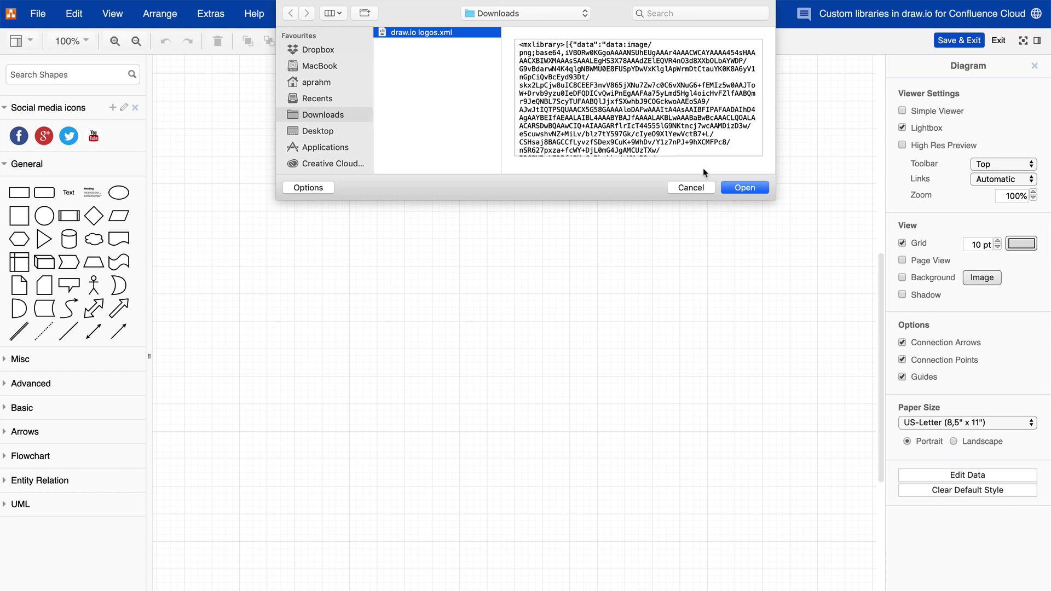
left_click(723, 187)
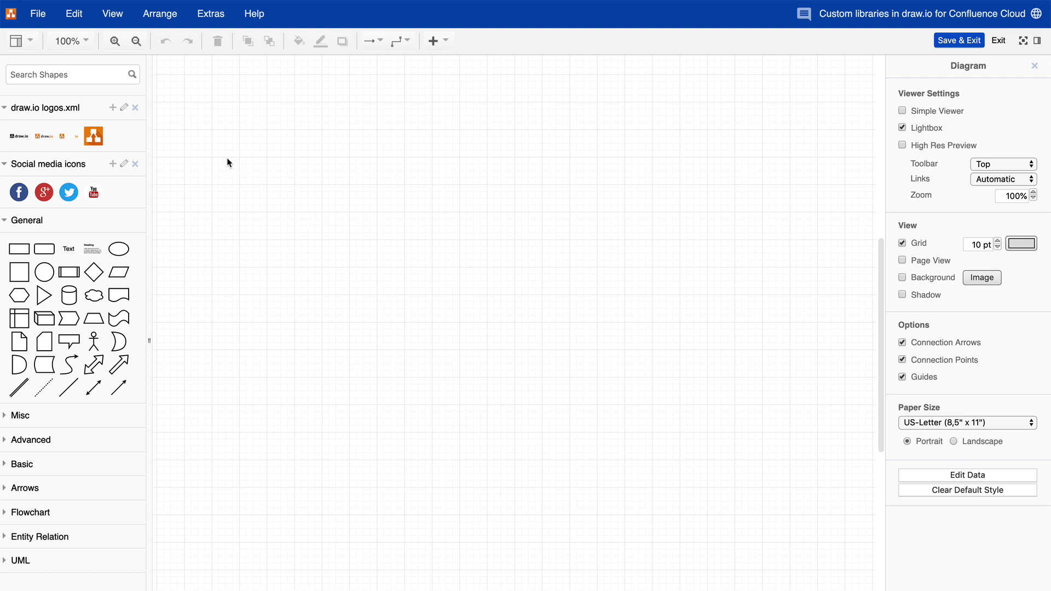
Load the Mobility icons.xml library from Confluence Cloud storage into the shapes panel.
left_click(43, 23)
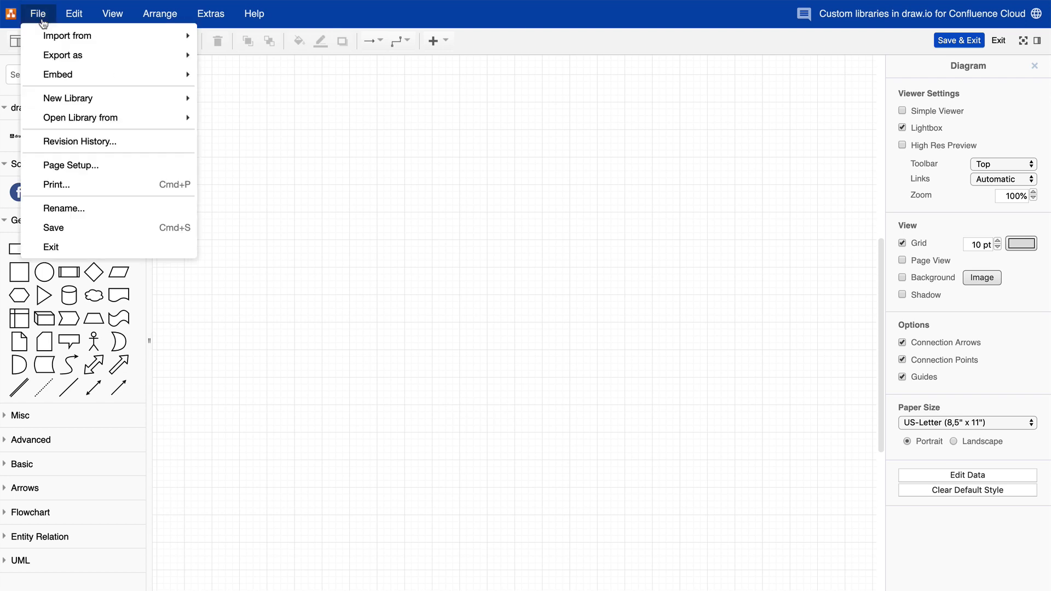
mouse_move(44, 115)
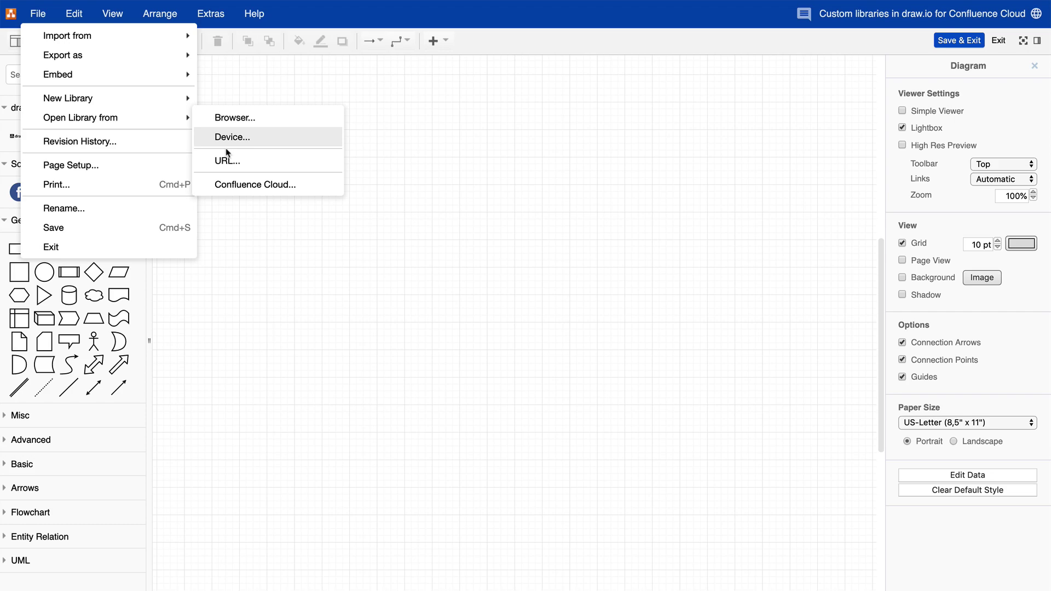
left_click(229, 185)
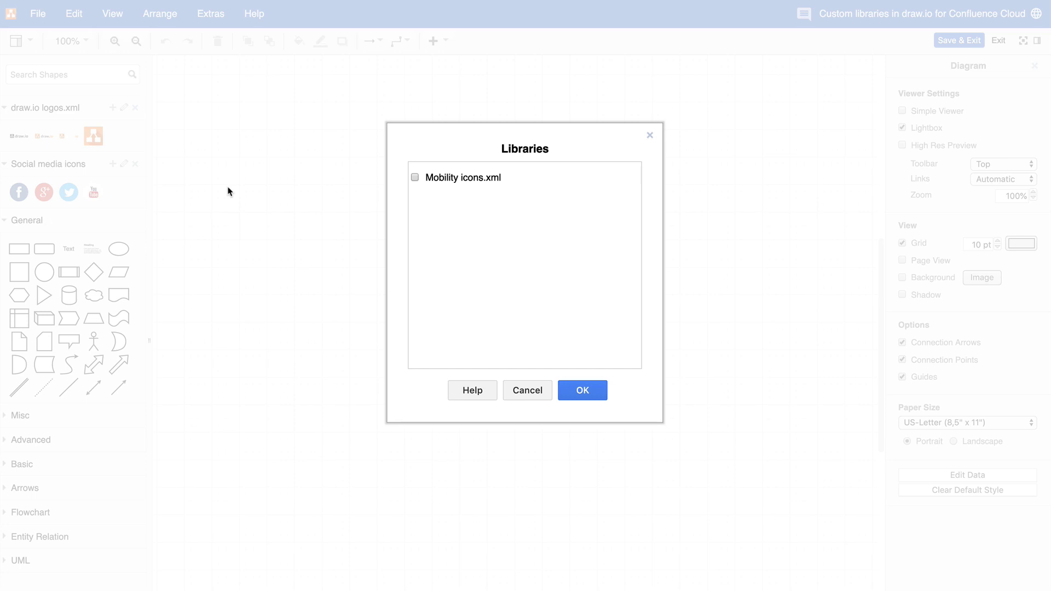
left_click(415, 178)
left_click(582, 392)
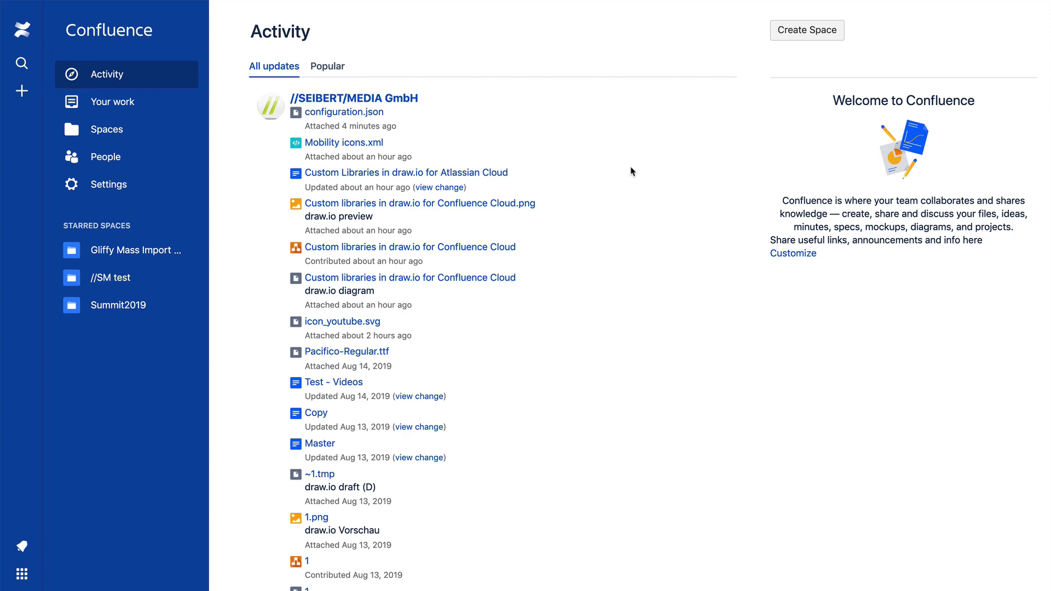
Upload draw.io Video Icons.xml from Downloads as a Confluence custom draw.io library.
left_click(138, 185)
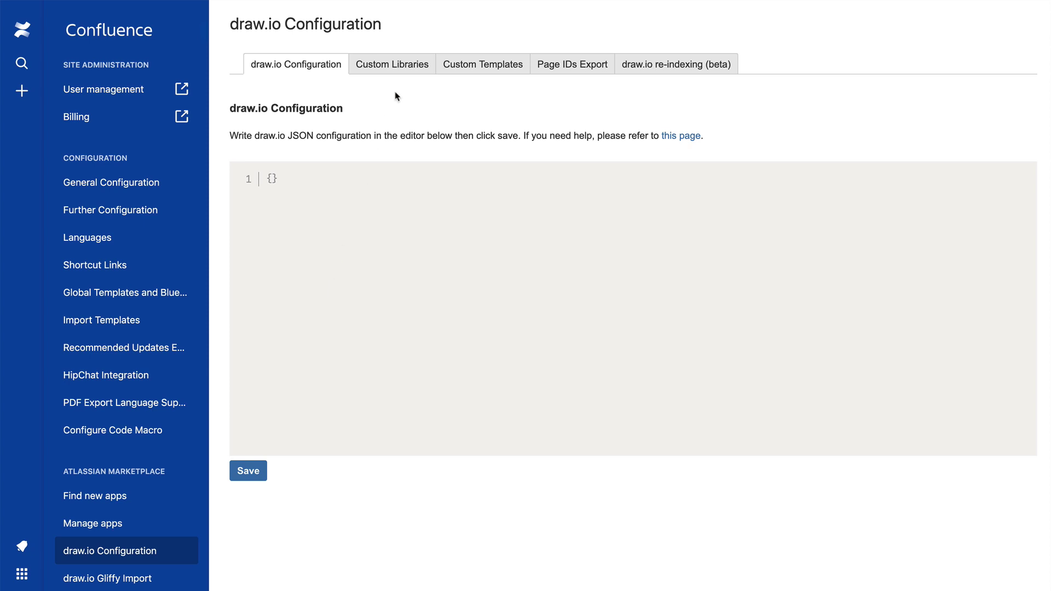
left_click(403, 70)
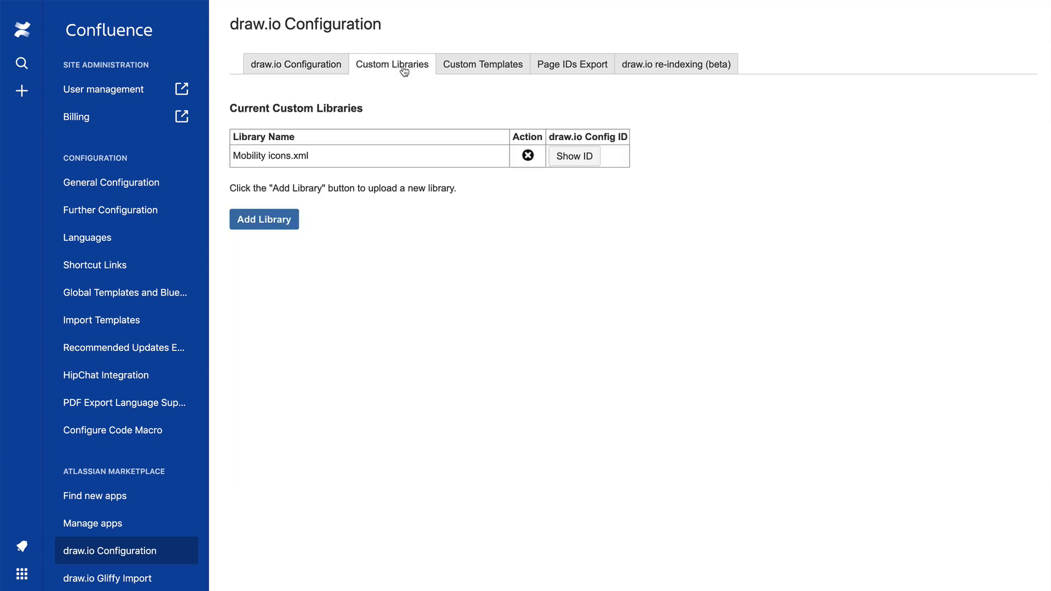
left_click(289, 219)
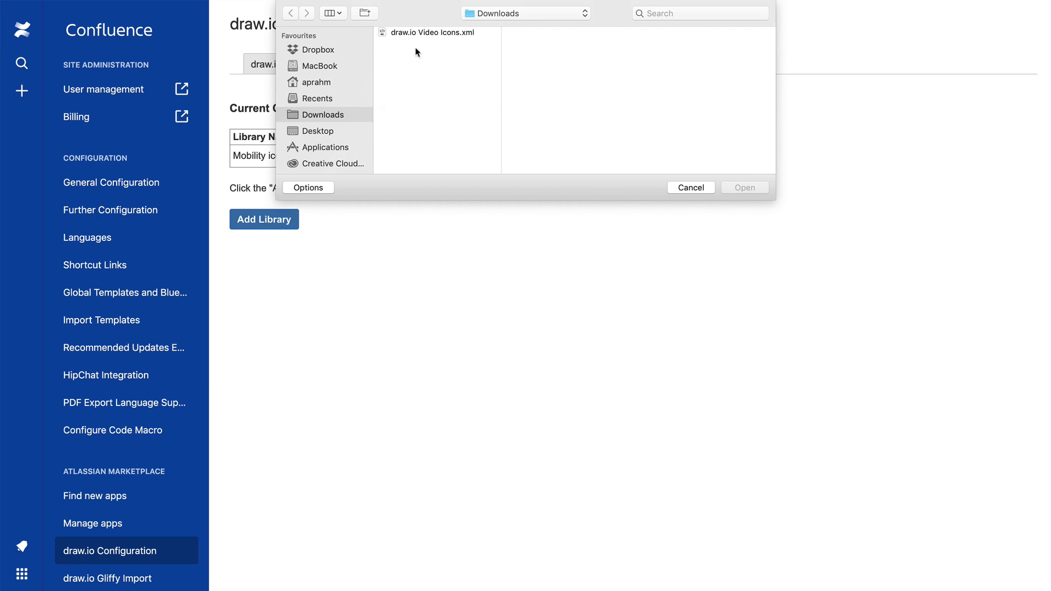
left_click(421, 34)
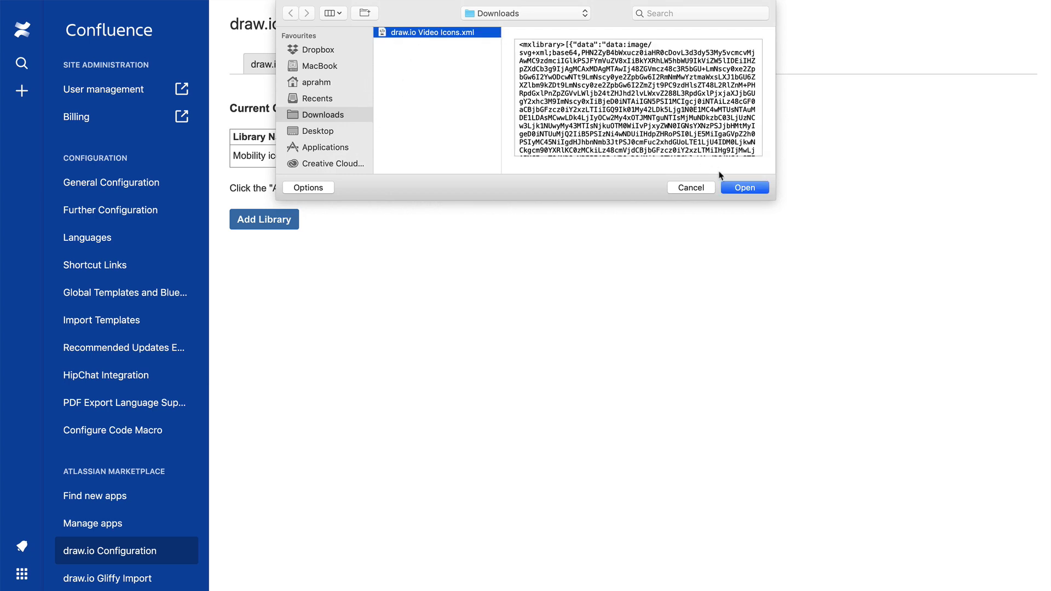
left_click(734, 188)
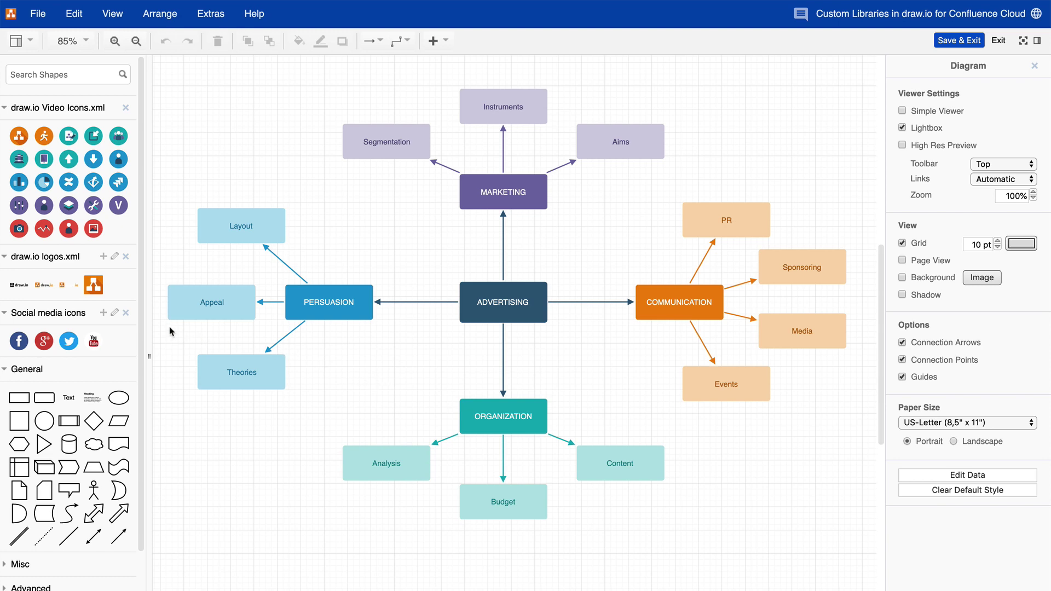
Rename the library 'Library 1', label the YouTube icon 'icon youtube', delete Twitter, and save.
left_click(115, 313)
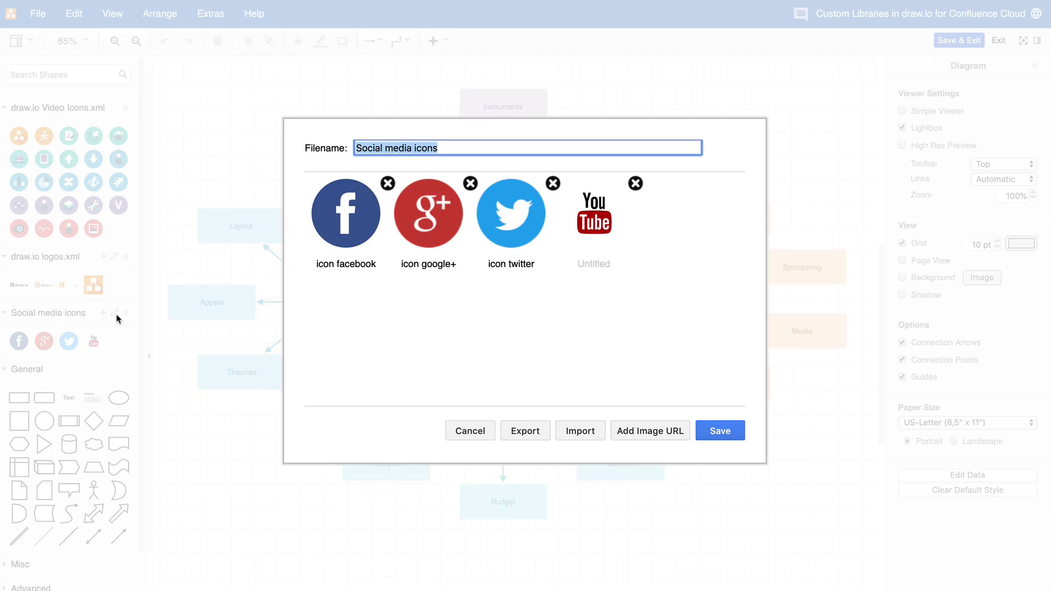
type("Library")
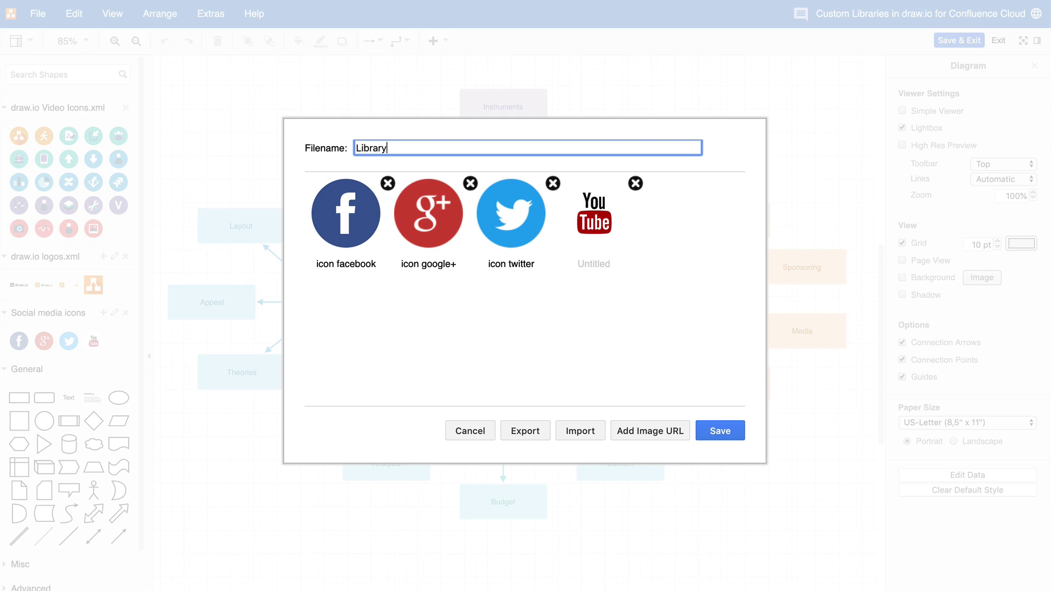
type(" 1")
left_click(602, 264)
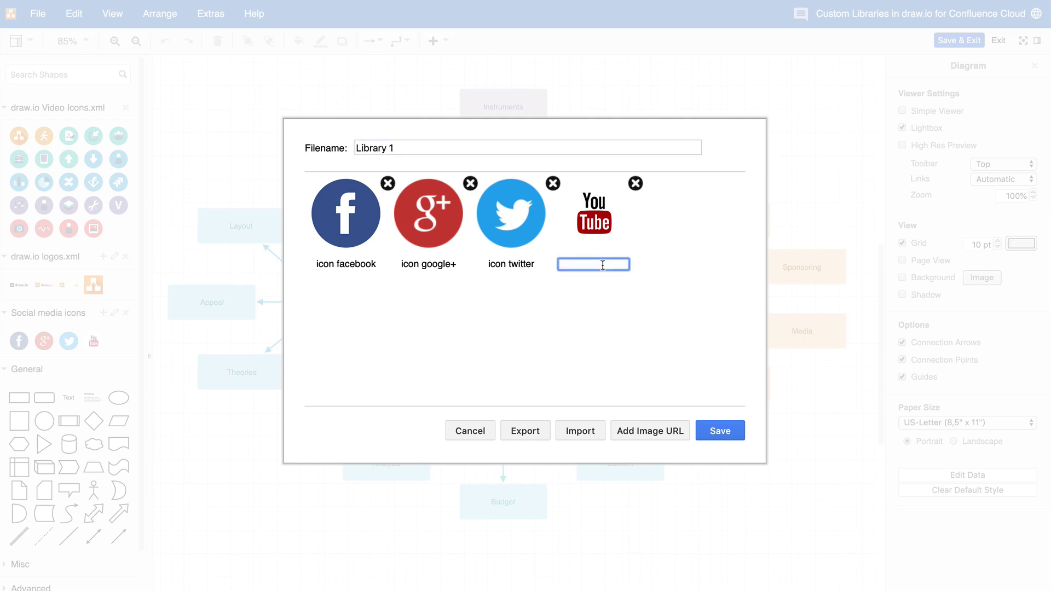
type("icon youtube")
left_click(568, 319)
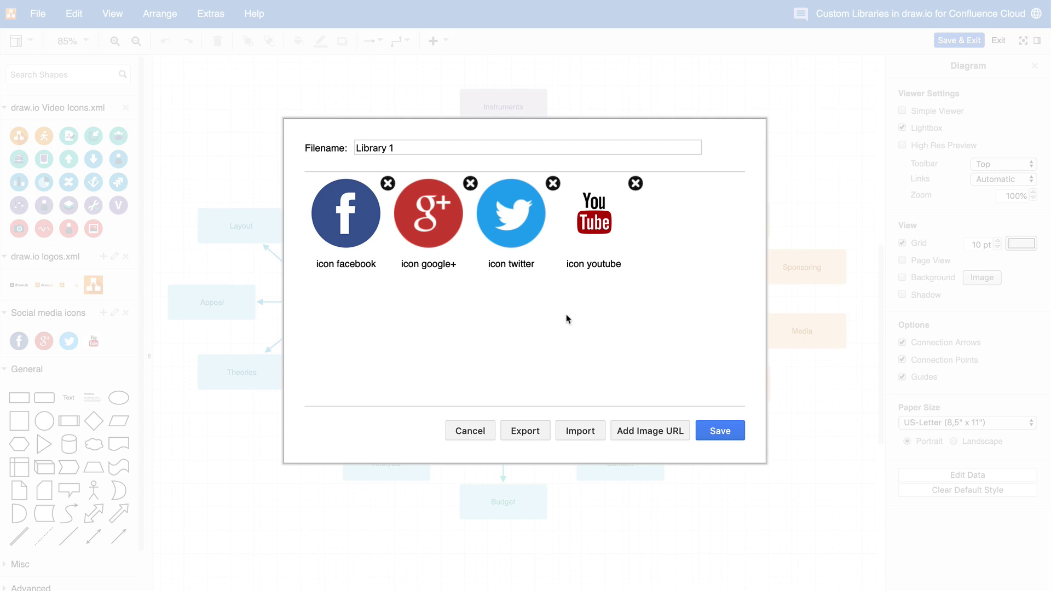
left_click(553, 186)
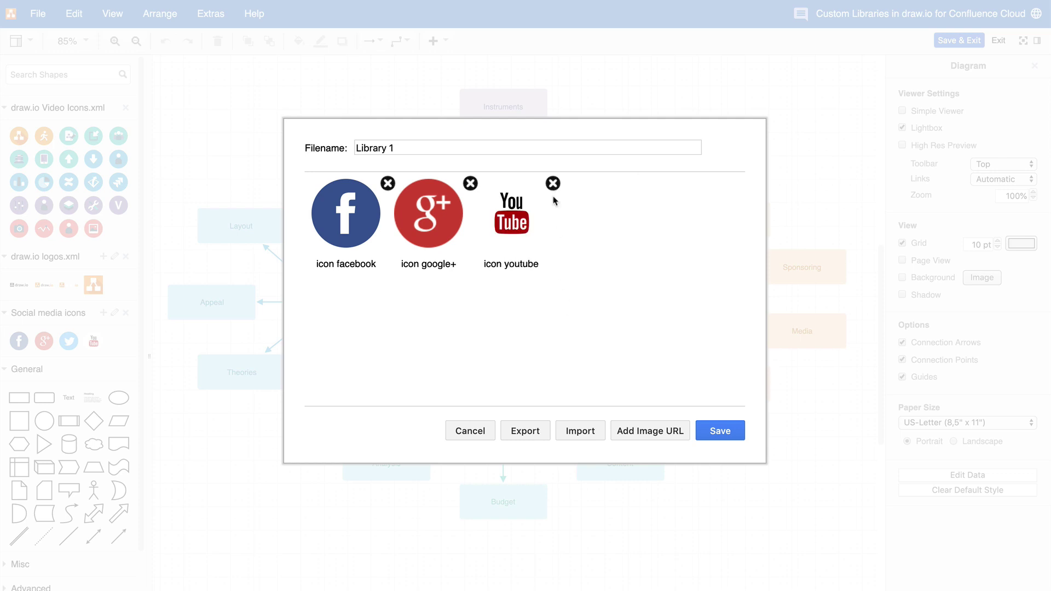
left_click(716, 432)
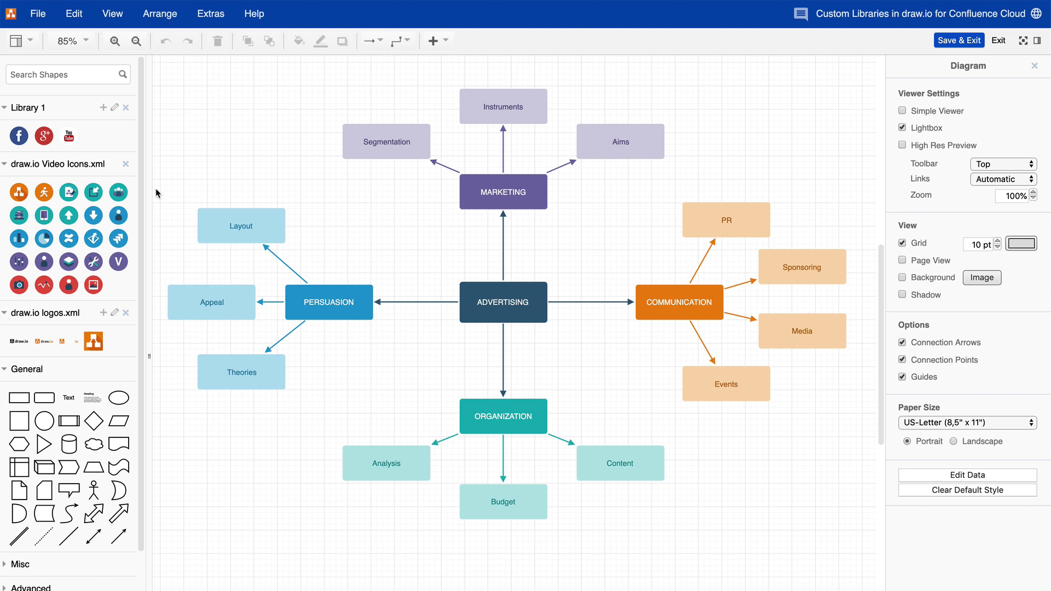
Add the selected three-box PERSUASION branch, then the dragged Segmentation box, to Library 1.
left_click_drag(156, 188, 389, 422)
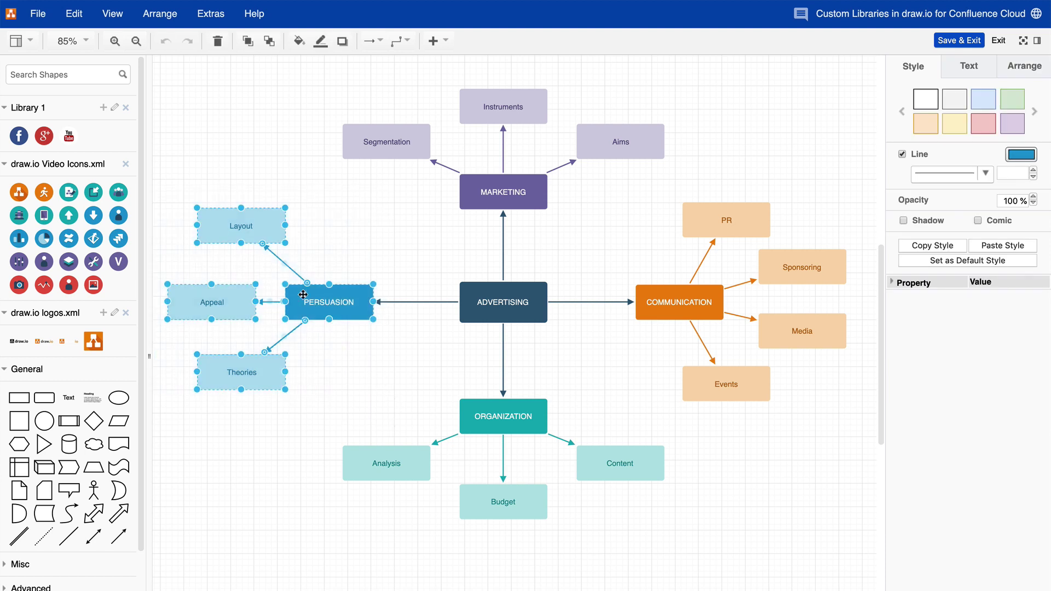
left_click(103, 108)
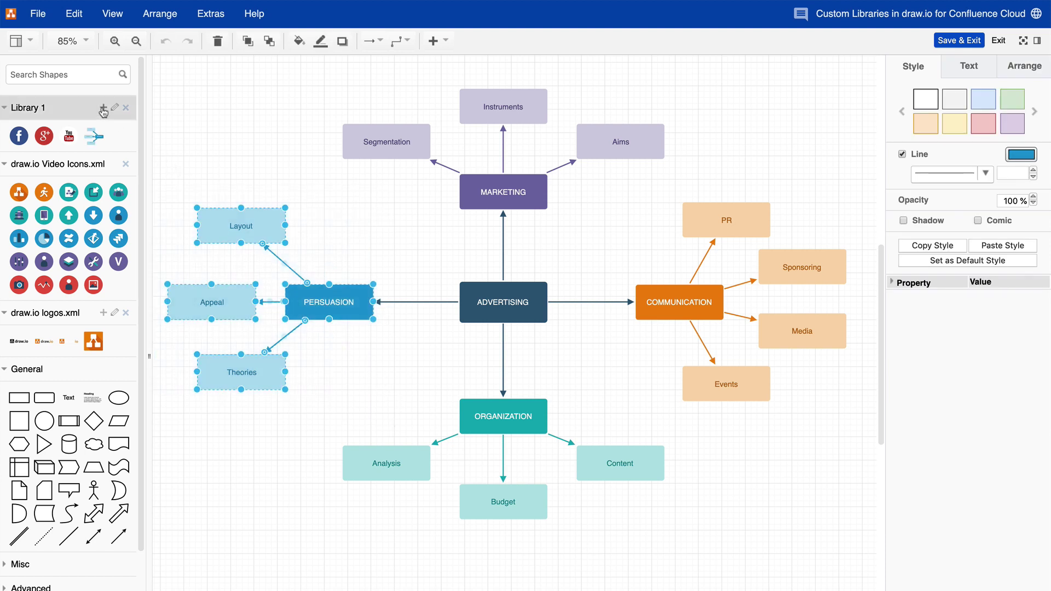
left_click(191, 155)
left_click(362, 141)
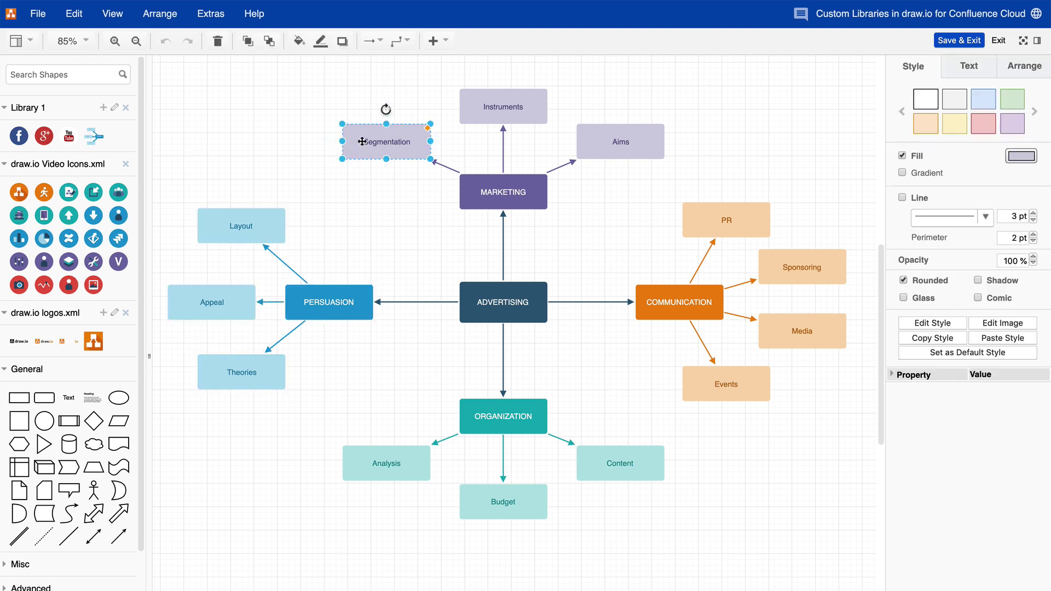
left_click_drag(362, 142, 119, 135)
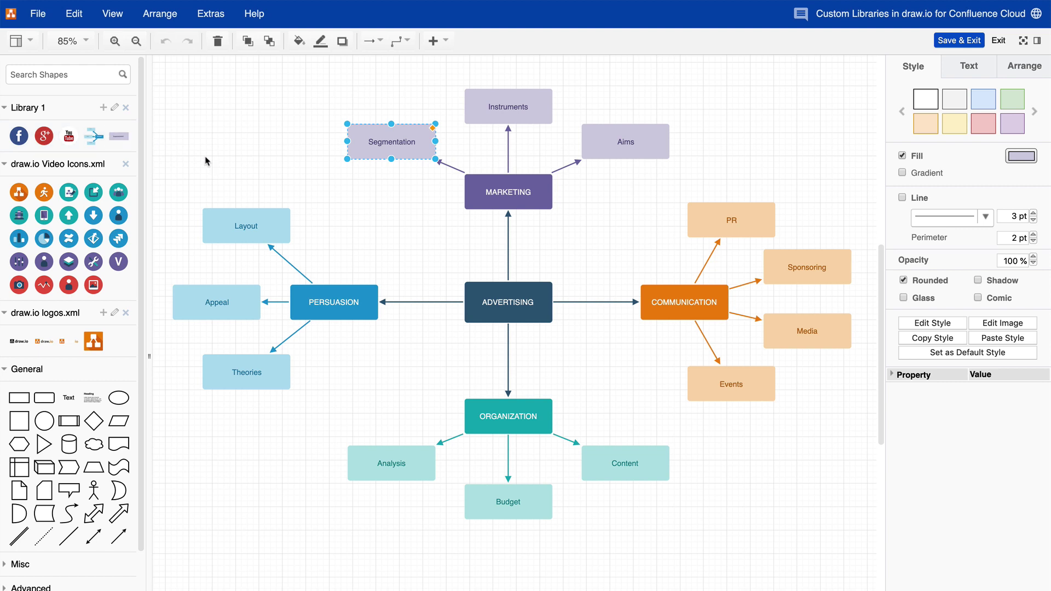
Close Library 1 in the shapes sidebar, leaving only the built-in shape groups.
left_click(126, 108)
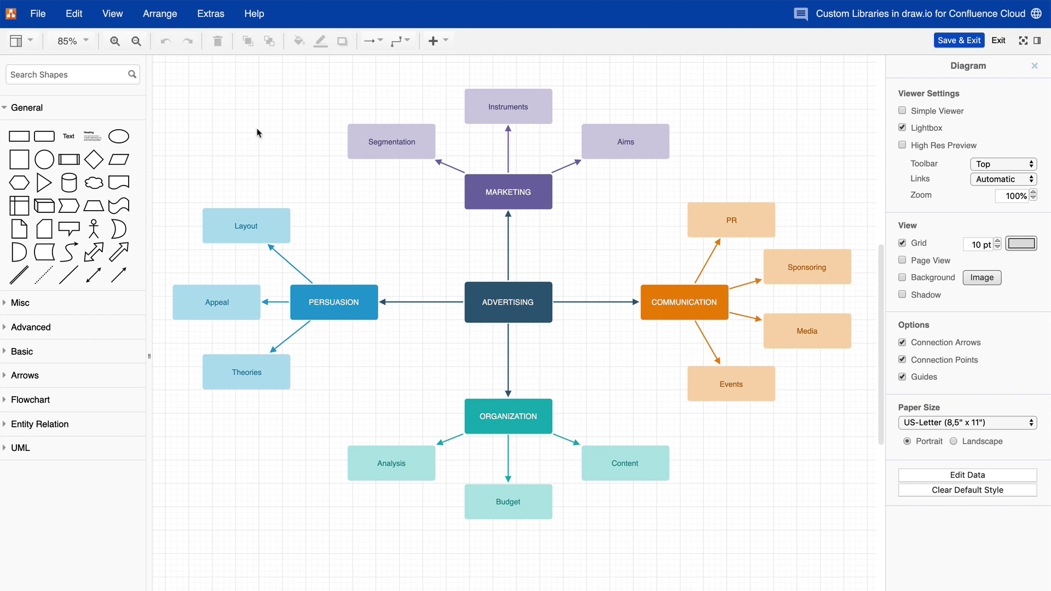
Enable the Scratchpad from the View menu and drag the Layout box into it.
left_click(121, 22)
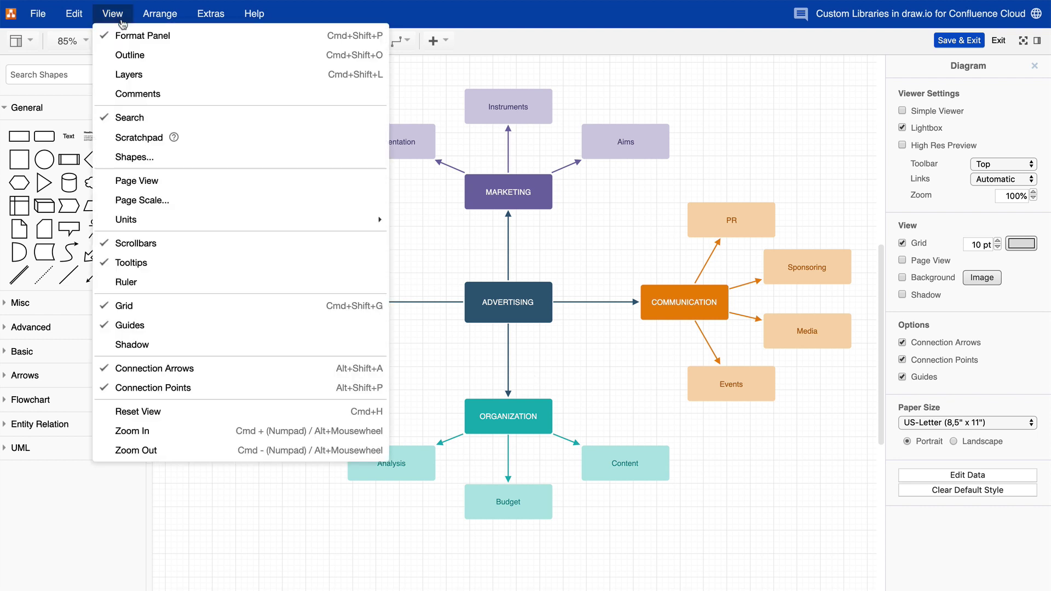
left_click(131, 138)
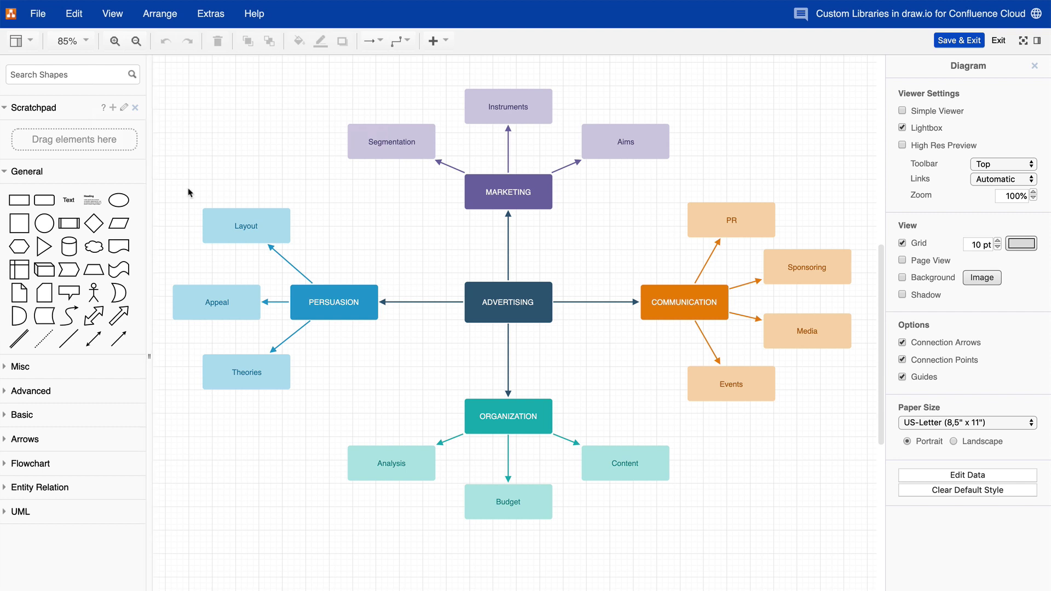
left_click(214, 223)
left_click_drag(214, 223, 100, 139)
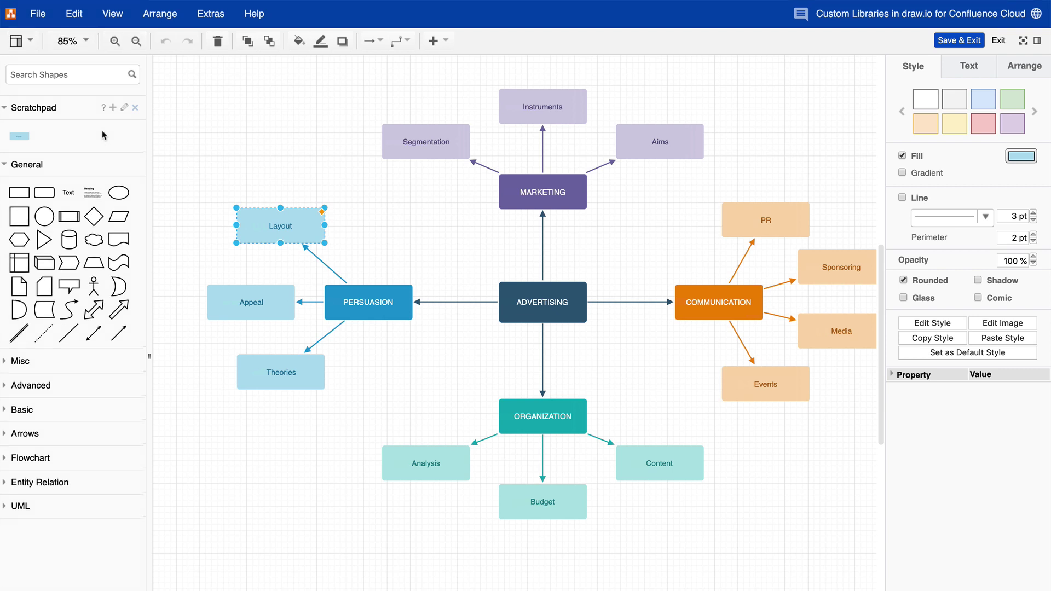
Export the Scratchpad library to the device as Scratchpad.xml, then save and close it.
left_click(125, 107)
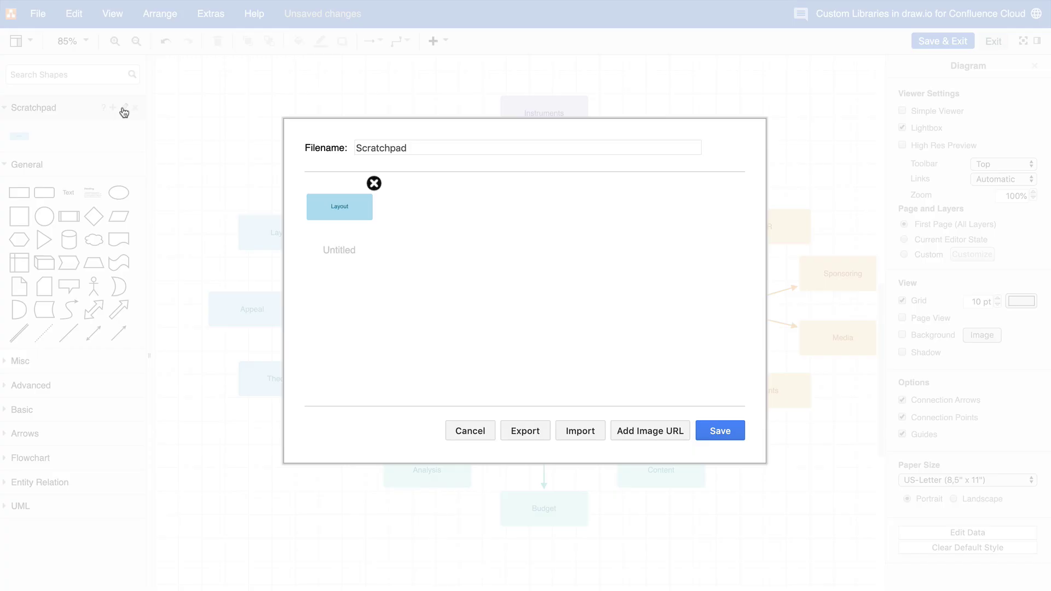
left_click(509, 431)
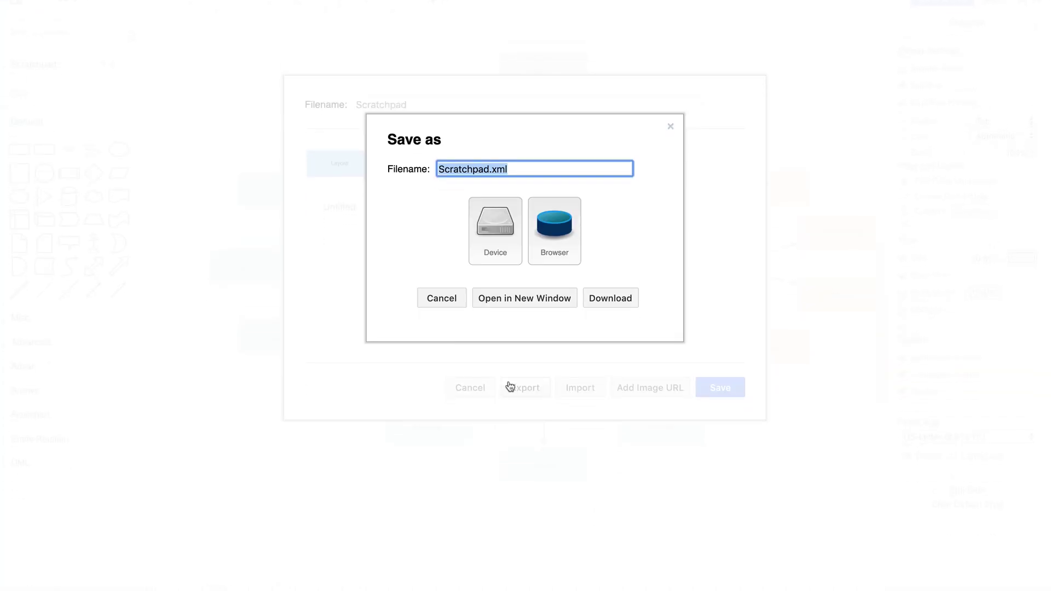
left_click(496, 240)
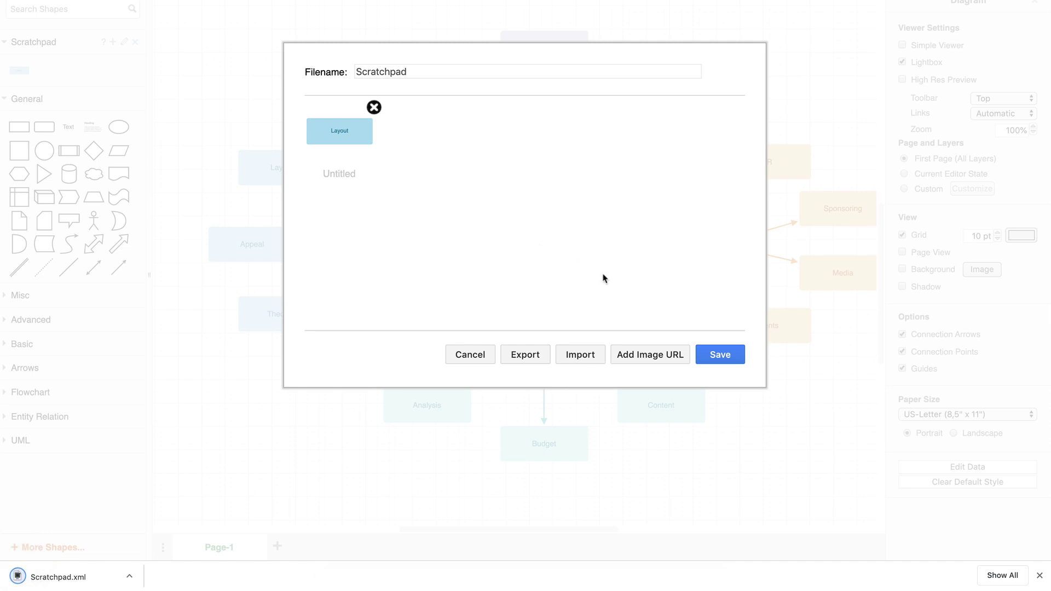
left_click(703, 357)
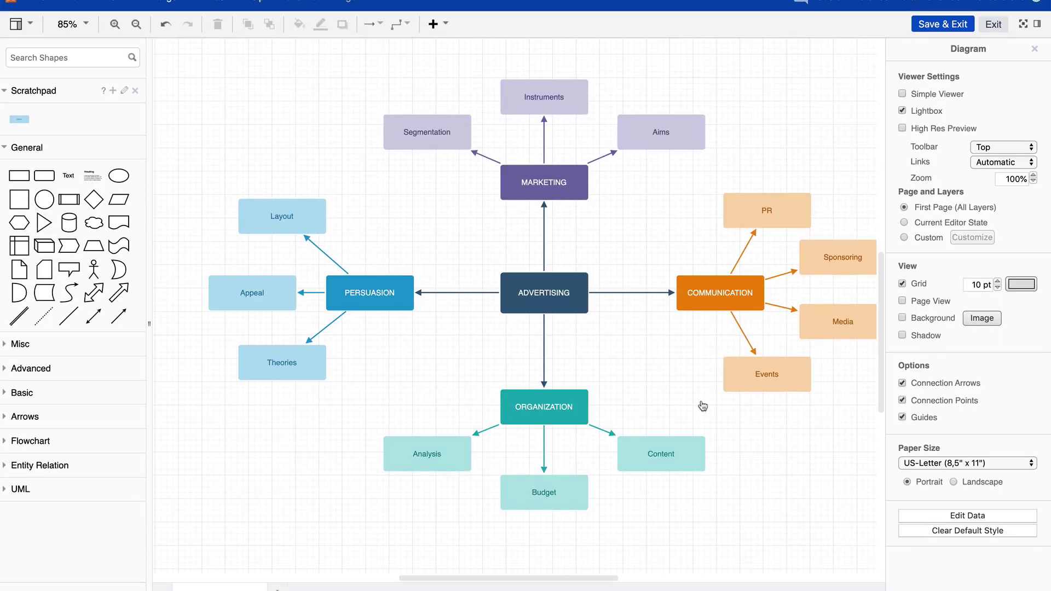